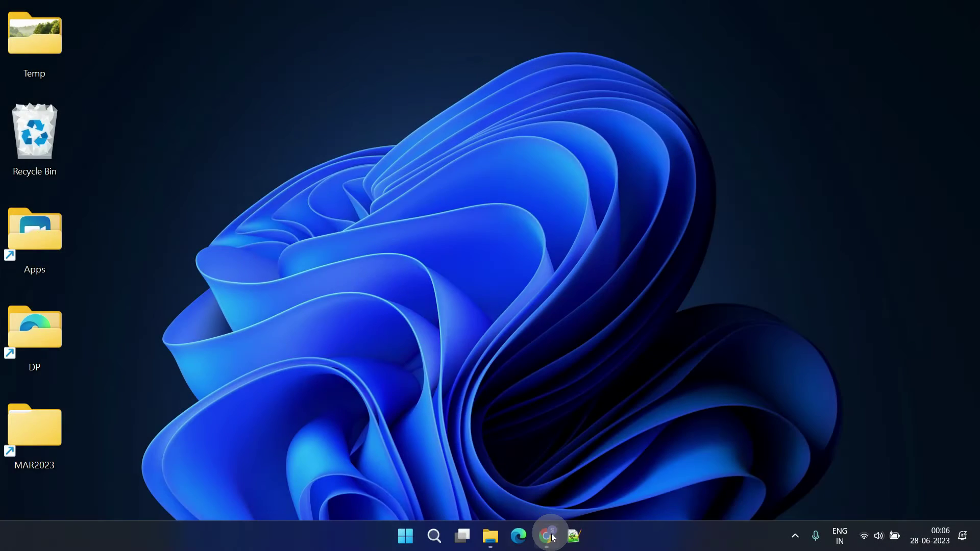
Step: Download the Audacity 3.3.3 Windows installer from the Audacity website in Chrome
click(545, 534)
scroll(247, 308, down, 6)
click(247, 308)
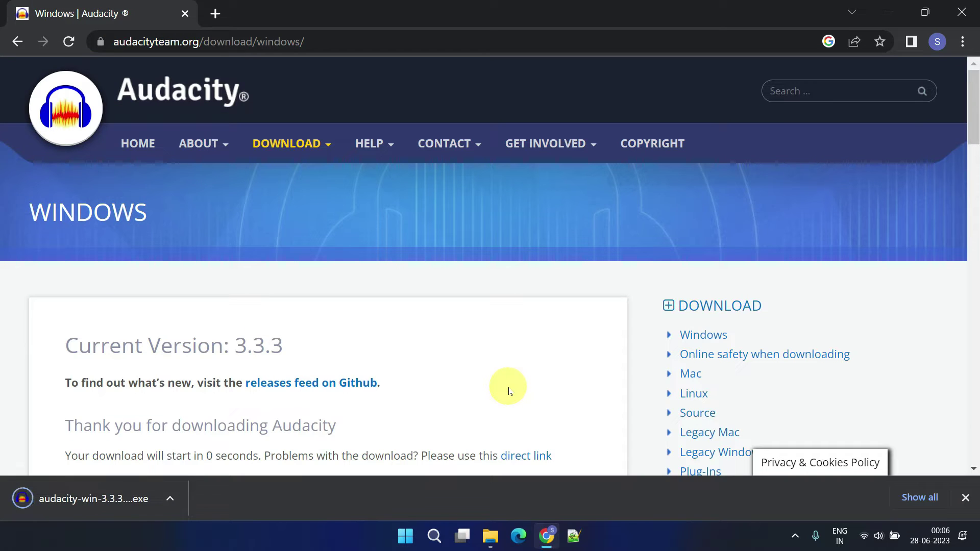
Step: Install Audacity to C:\Program Files\Audacity with a desktop shortcut and launch it
click(85, 499)
click(502, 299)
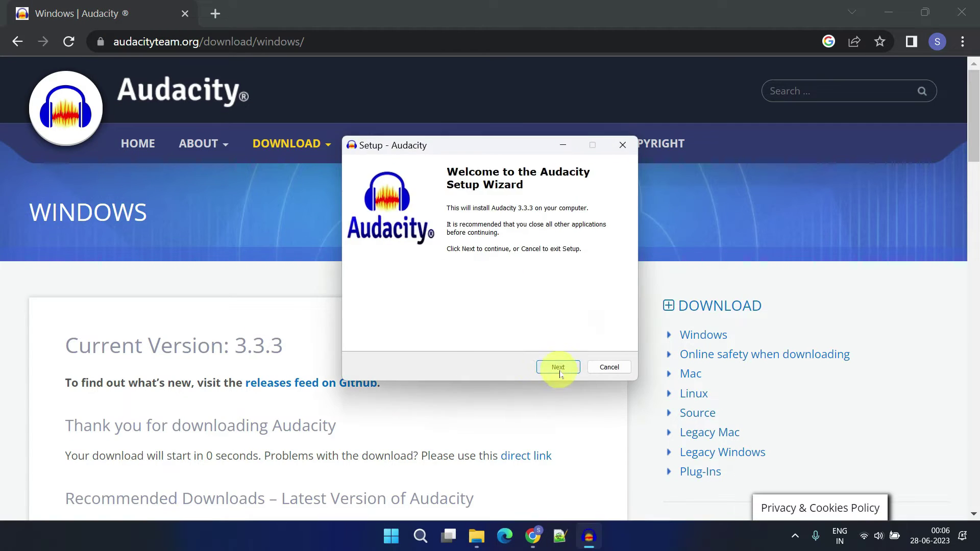
click(559, 367)
click(557, 367)
click(558, 367)
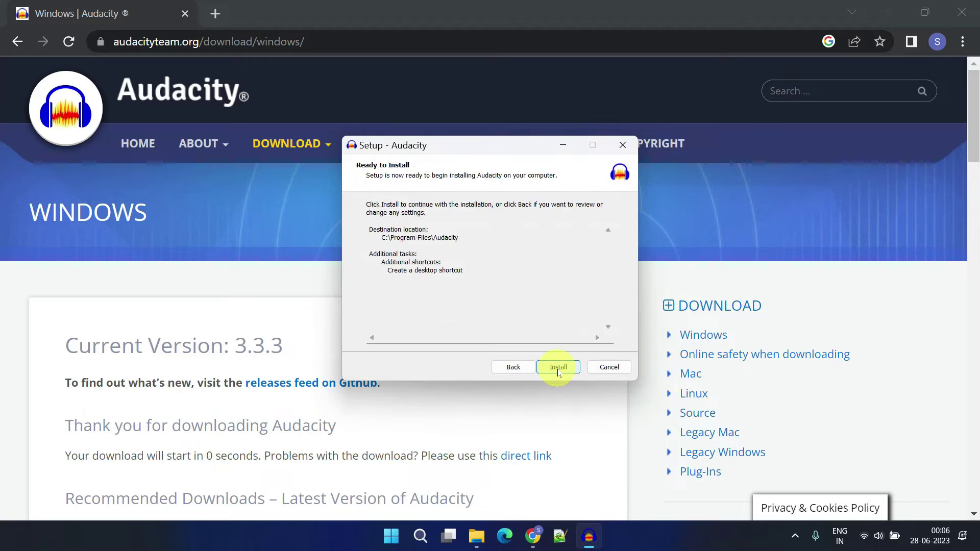
click(557, 368)
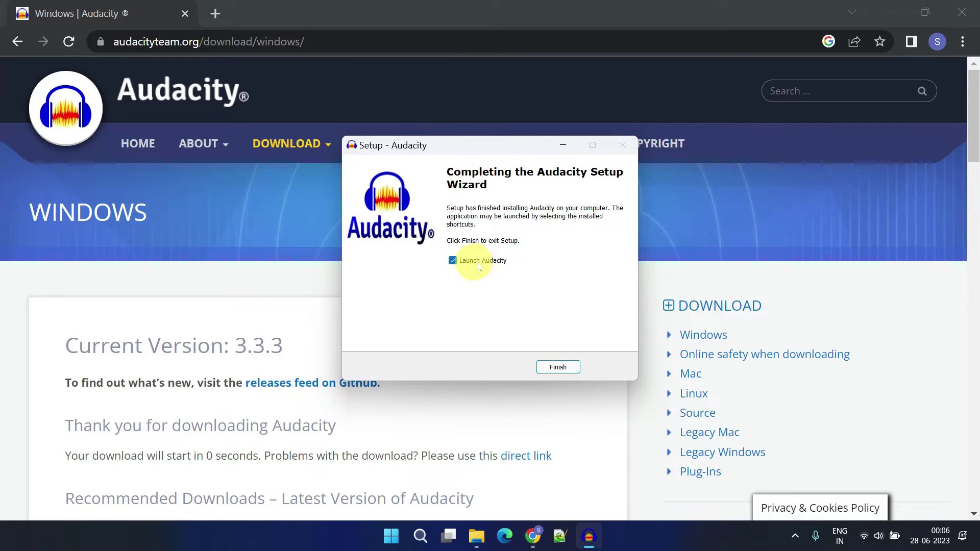
click(558, 367)
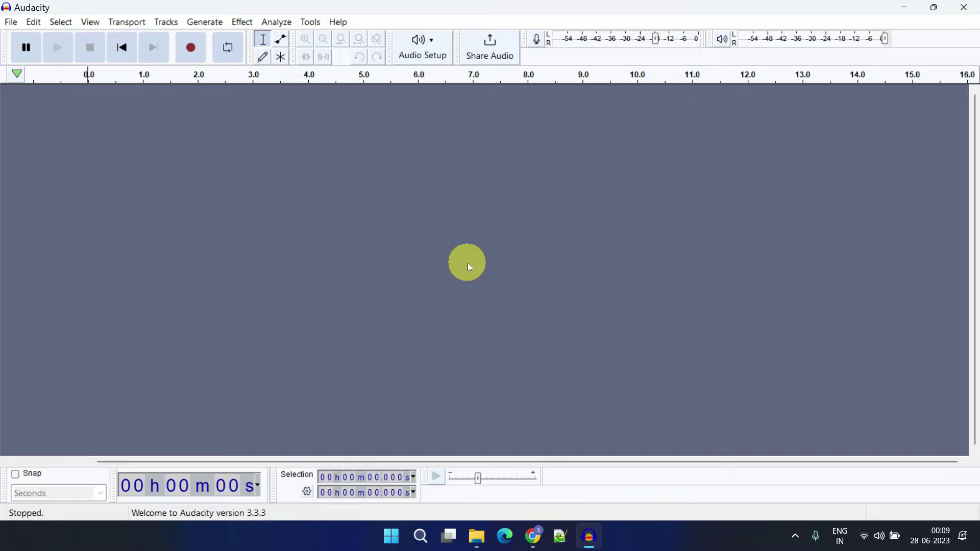
Step: Confirm in Windows Sound settings that the WI-C100 headset is both output and input, then close Settings
click(880, 539)
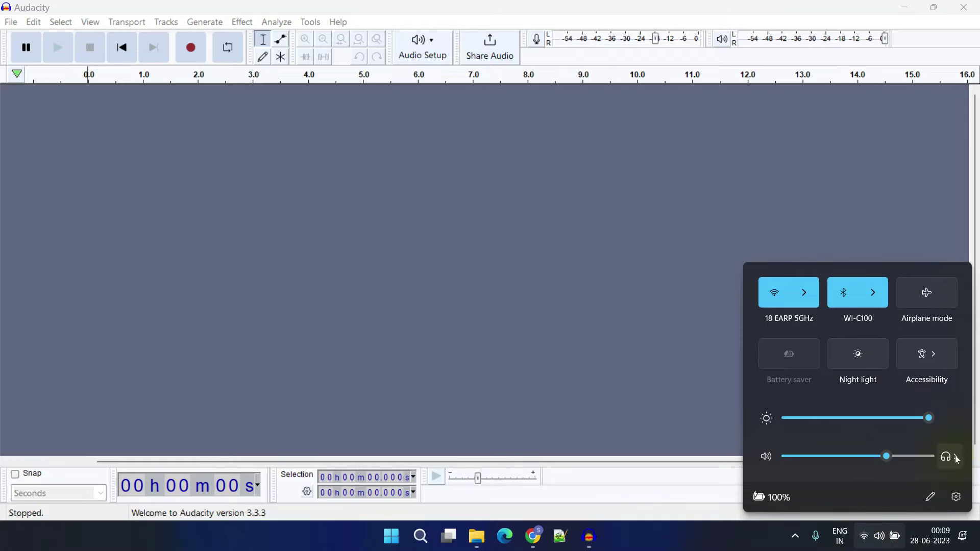
click(954, 459)
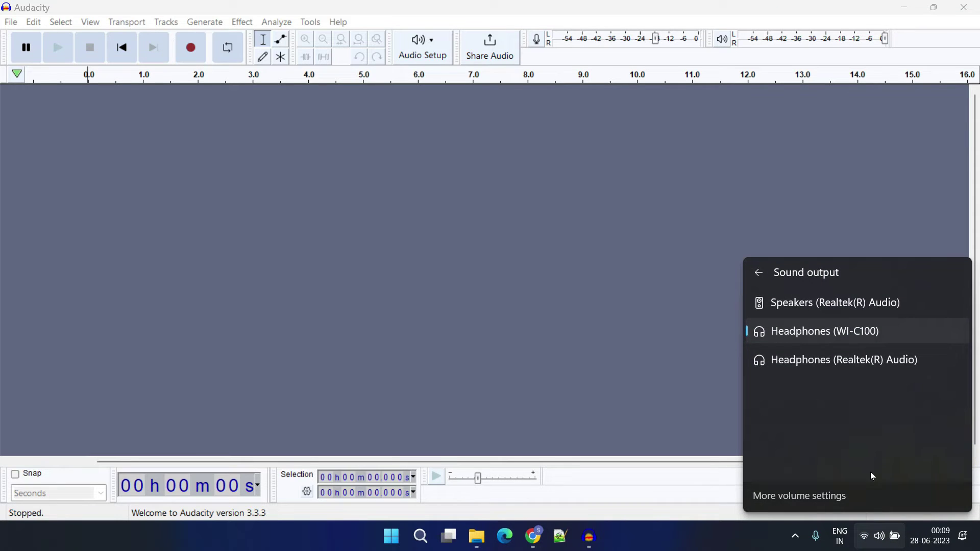
click(815, 496)
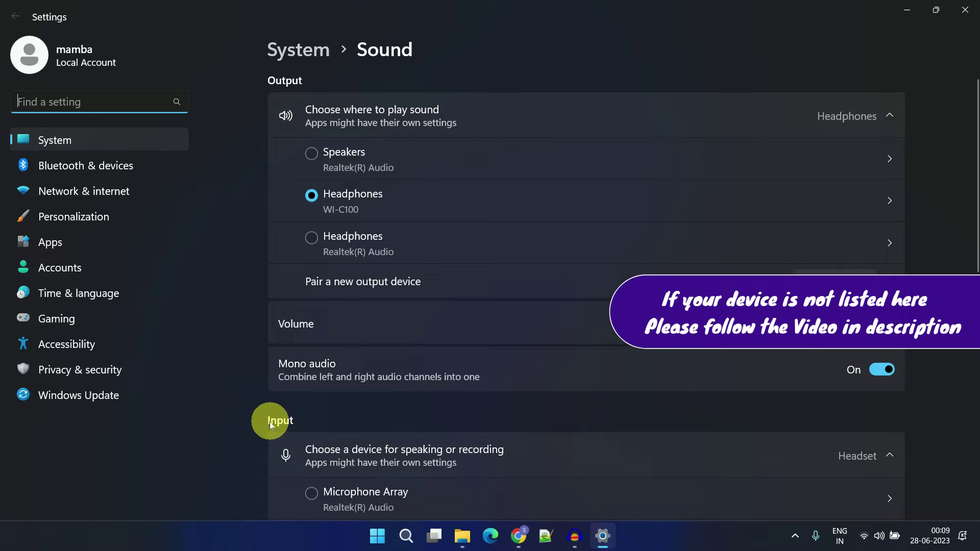
scroll(656, 372, down, 4)
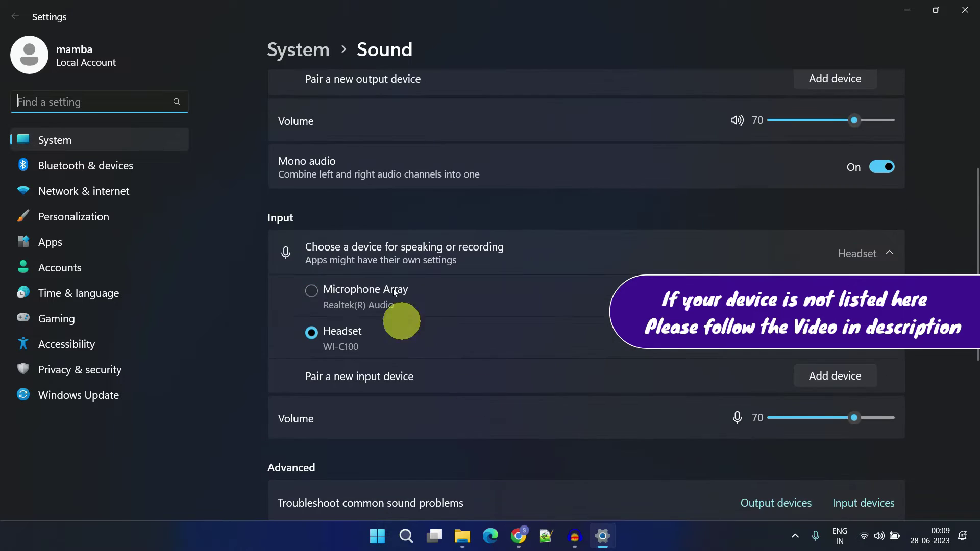
scroll(714, 307, up, 1)
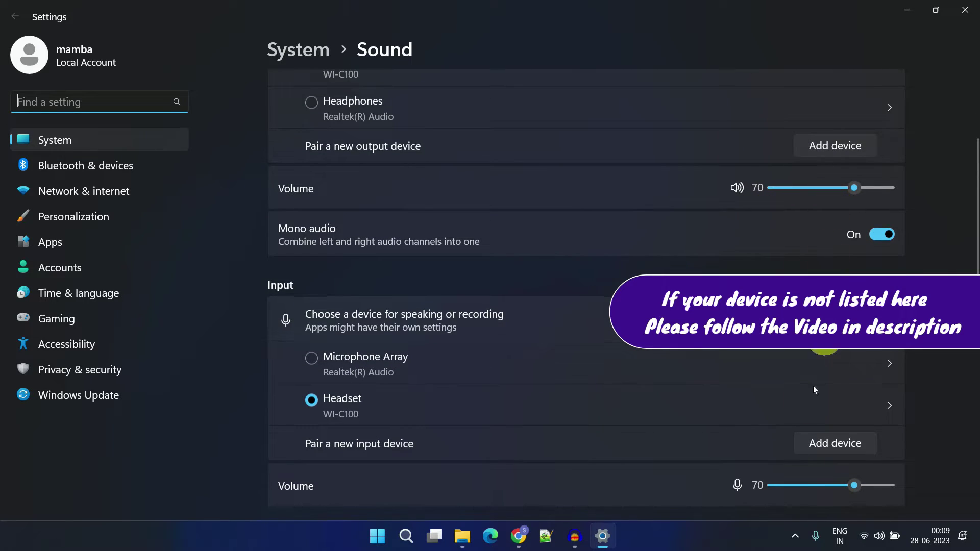
click(972, 21)
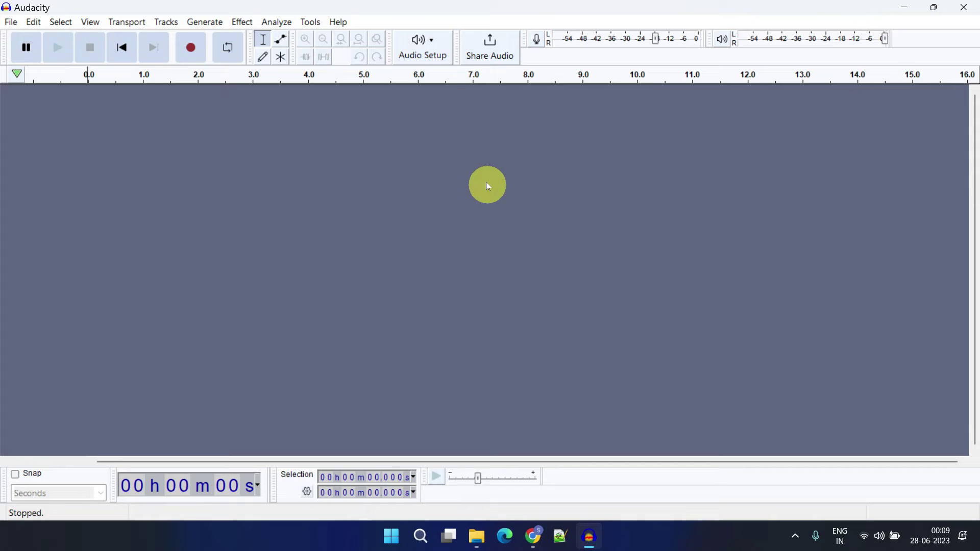
Step: Choose Windows WASAPI as the host under Audacity's Audio Setup menu
click(431, 45)
mouse_move(469, 73)
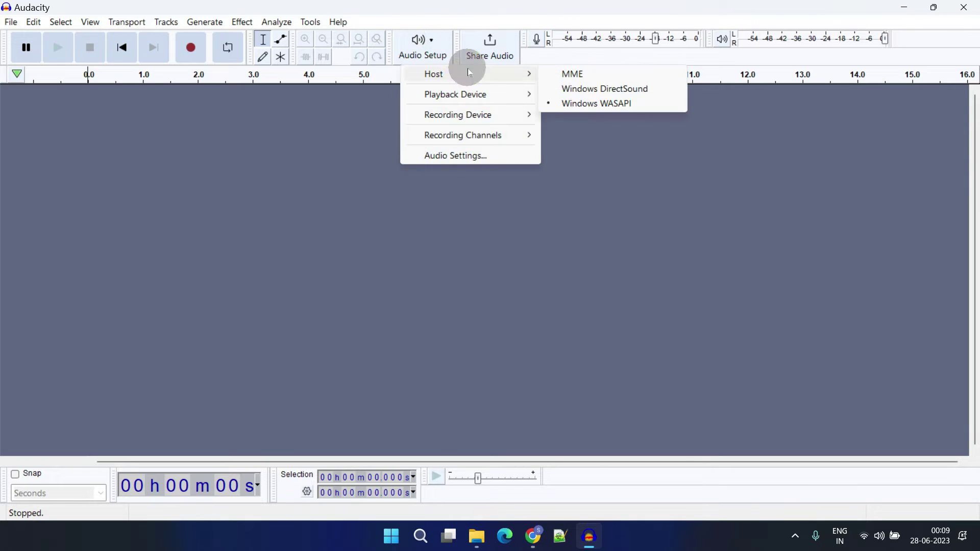
click(632, 109)
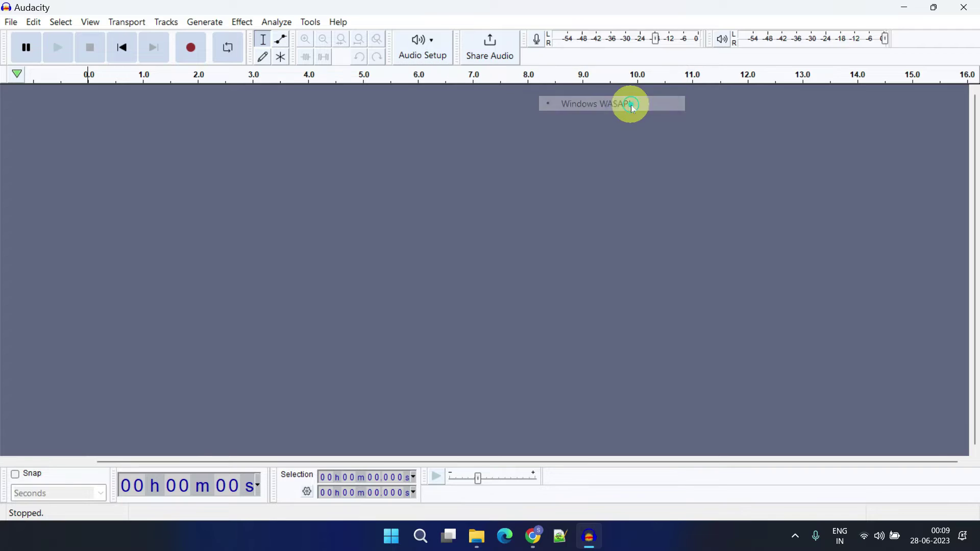
Step: Select Headphones (WI-C100) (loopback) as the recording device and start recording into a new track
click(437, 57)
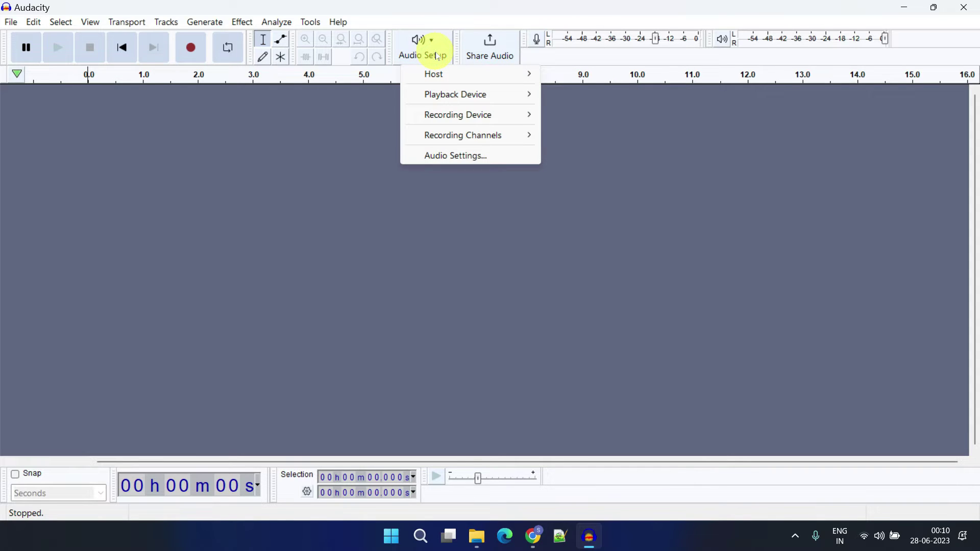
mouse_move(480, 115)
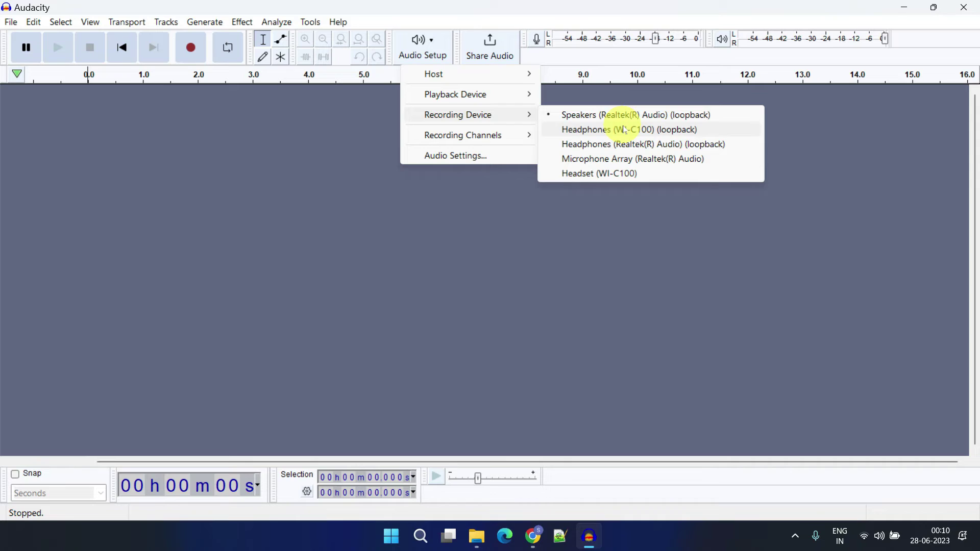
click(625, 130)
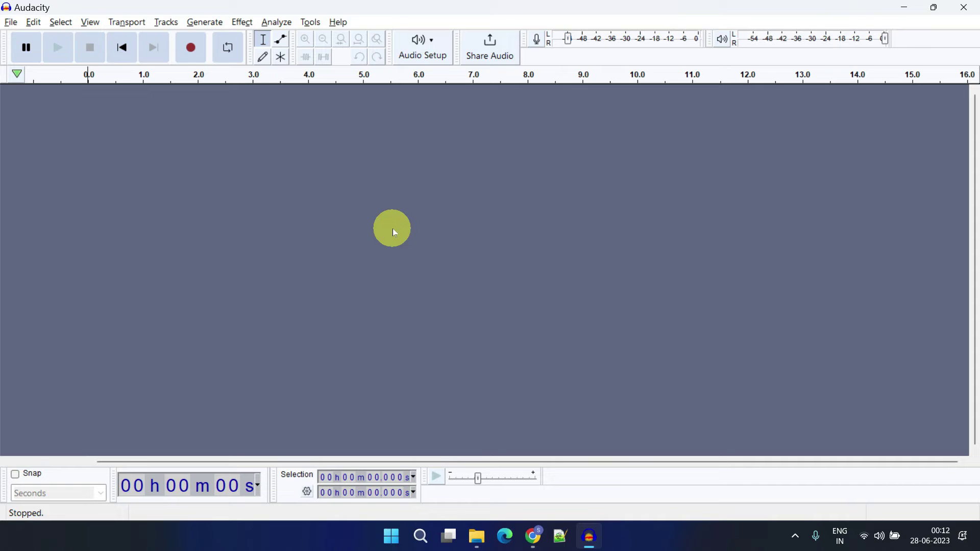
click(190, 51)
Step: Play Drop the Tapes in the browser's YouTube Studio Audio library, then minimize the browser
click(540, 535)
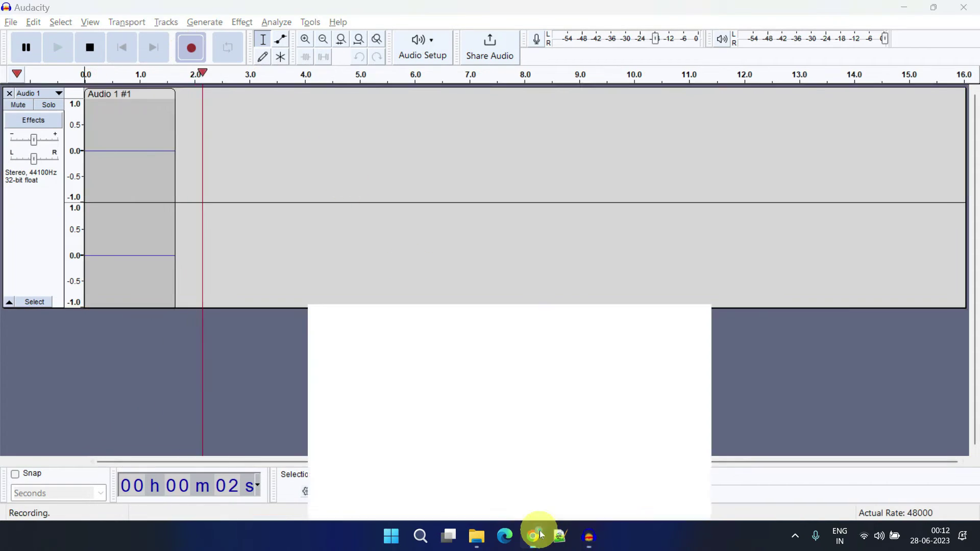
click(175, 301)
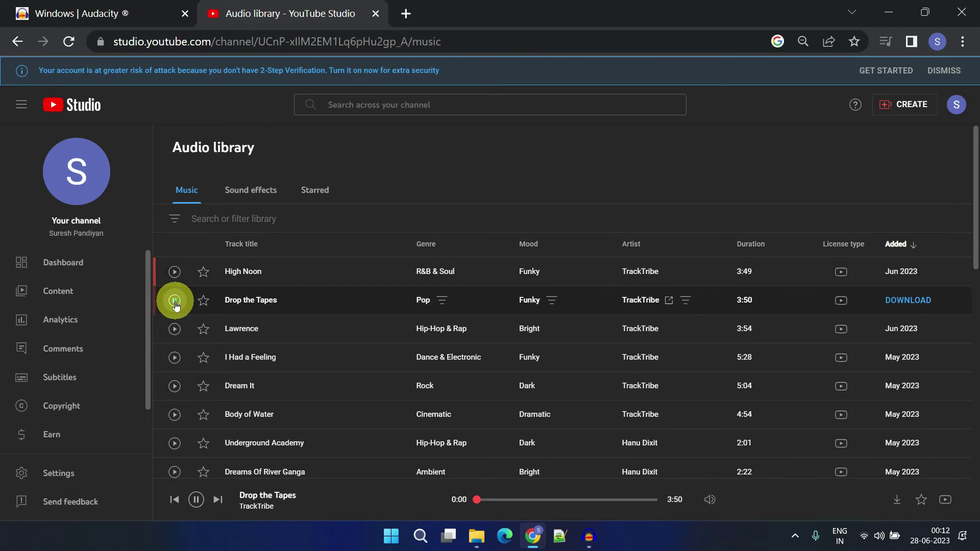
click(888, 12)
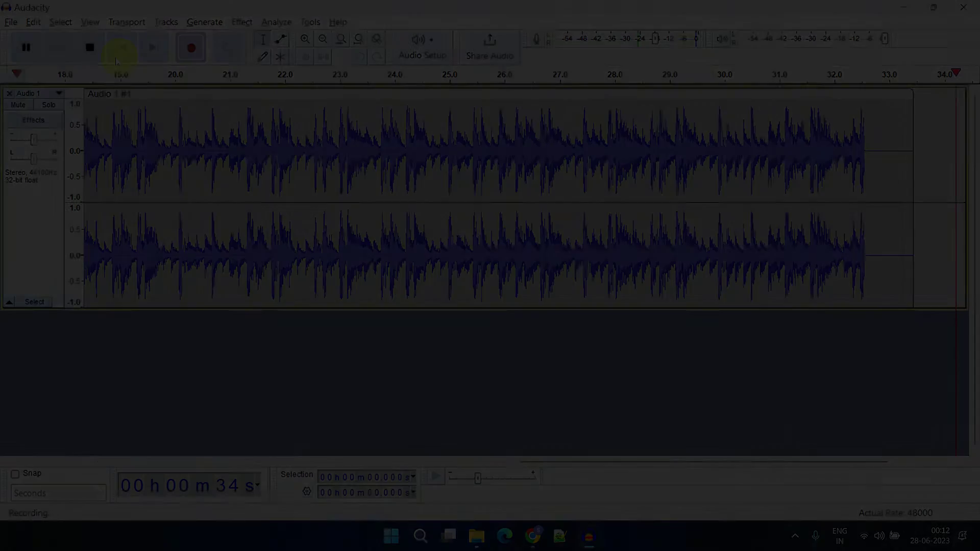
Step: Stop recording, export it to the Desktop as recordedaudio MP3, and minimize Audacity
click(97, 56)
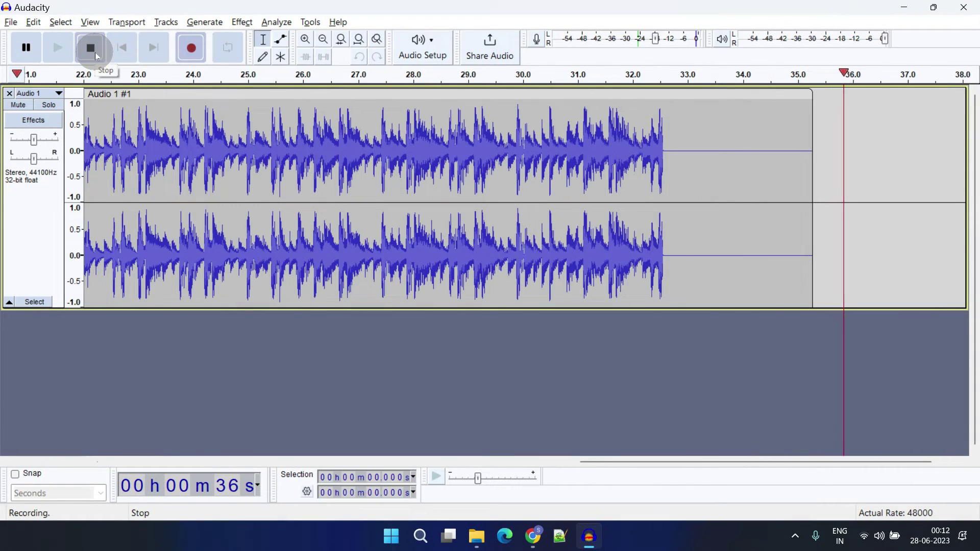
click(10, 22)
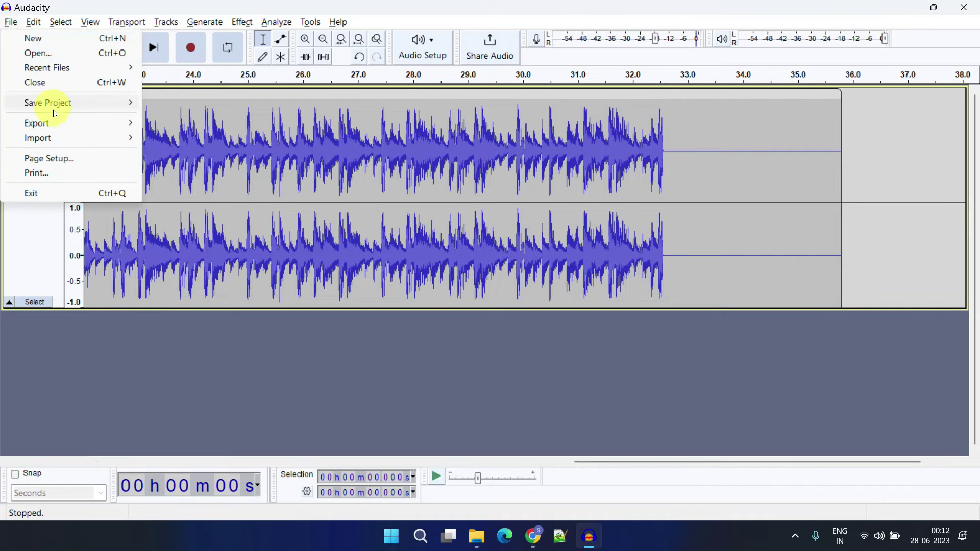
mouse_move(55, 122)
click(192, 125)
text(recor)
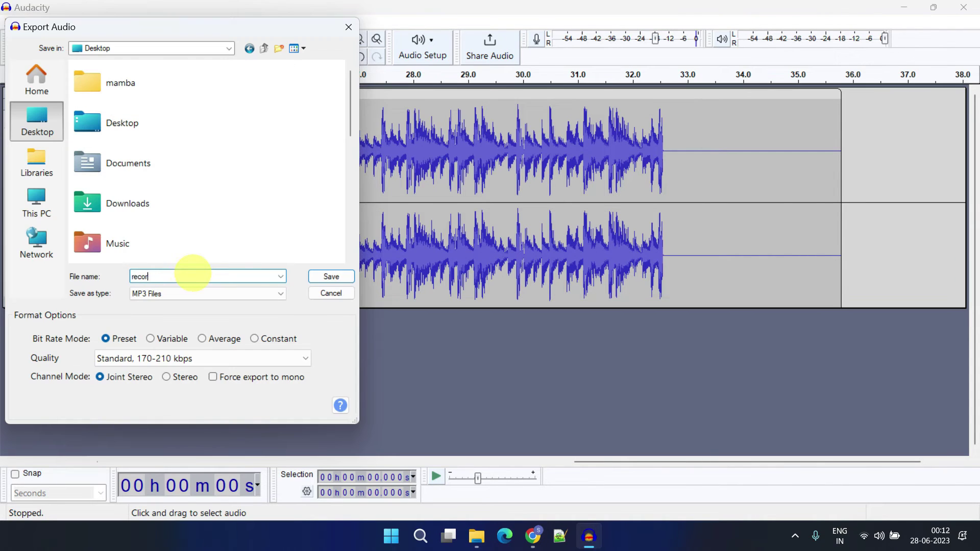
text(dedaudio)
click(331, 276)
click(459, 357)
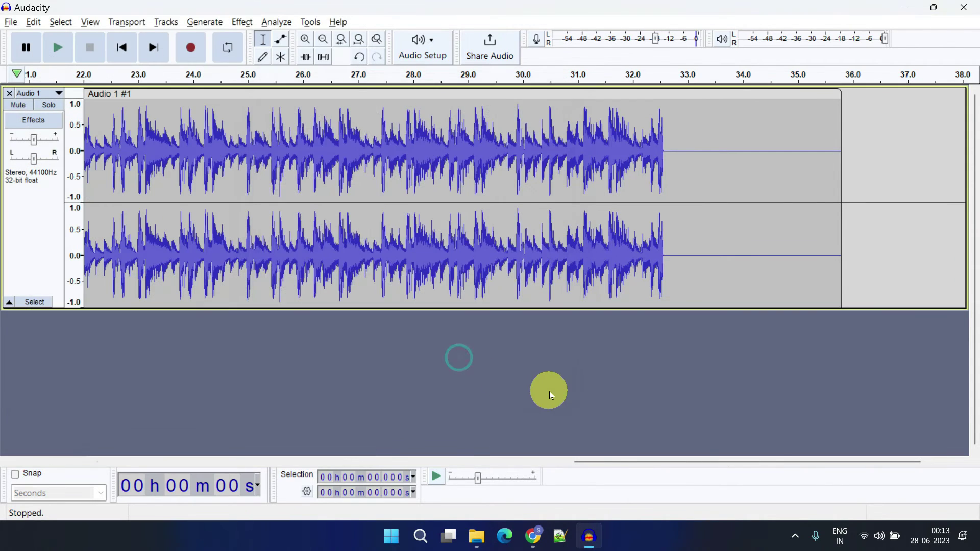
key(super+Down)
key(super+Down)
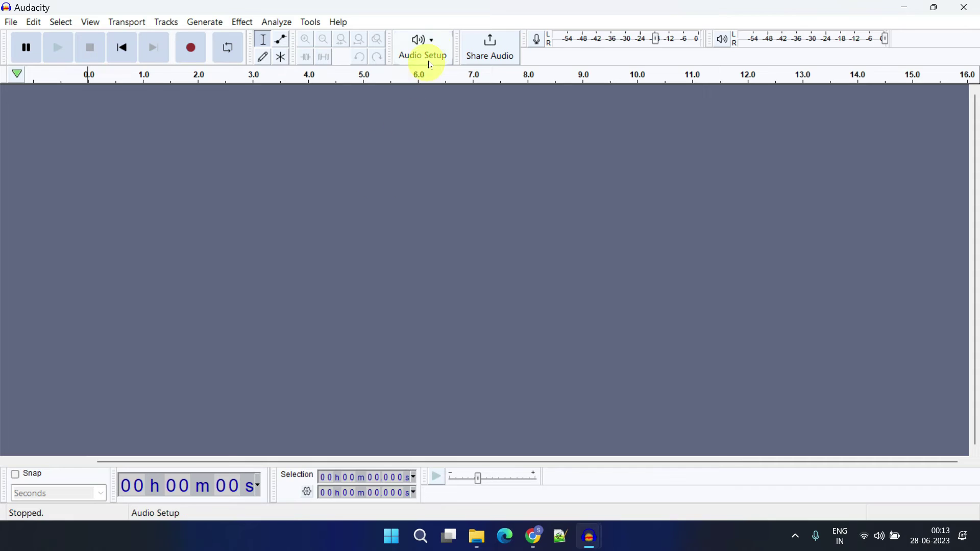
Step: Set Audacity's playback device to Headphones (WI-C100) via Audio Setup
click(431, 45)
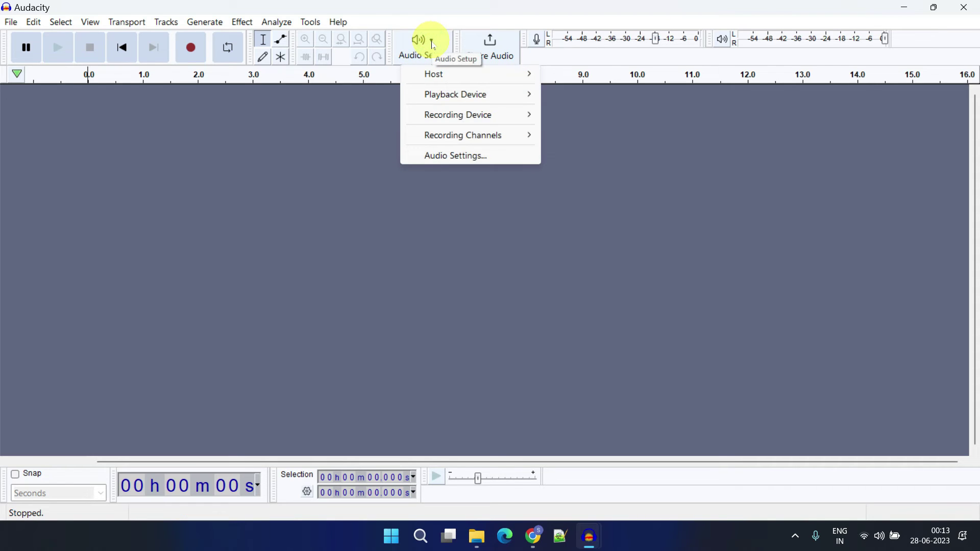
mouse_move(466, 114)
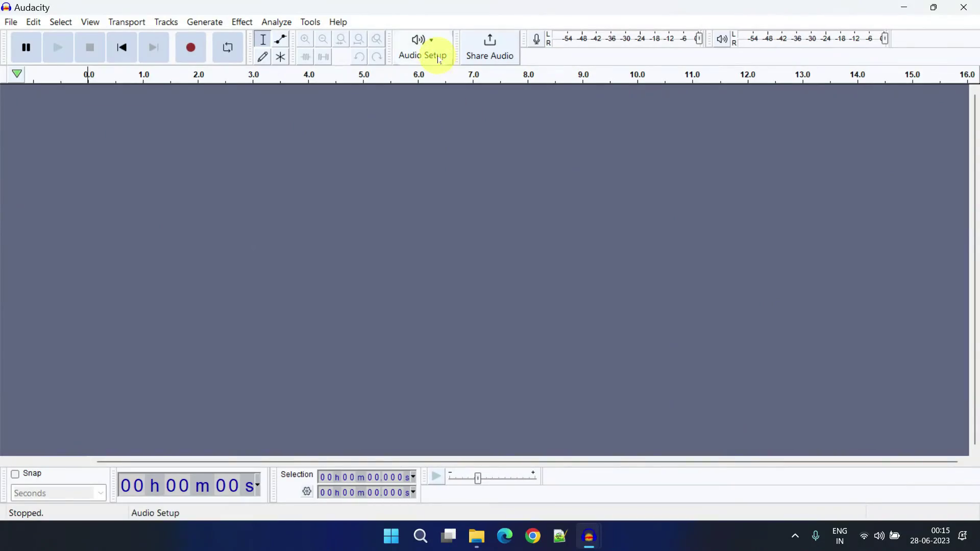
click(435, 55)
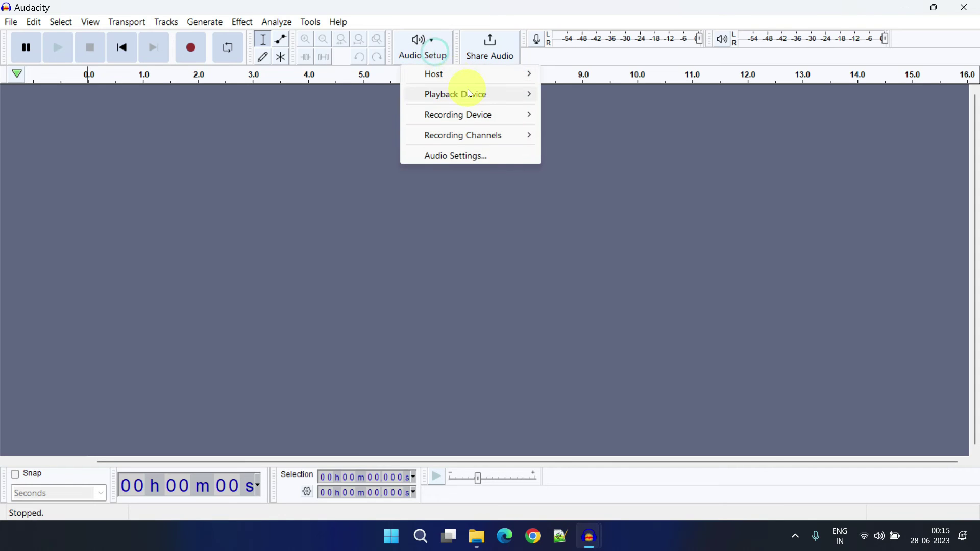
mouse_move(464, 93)
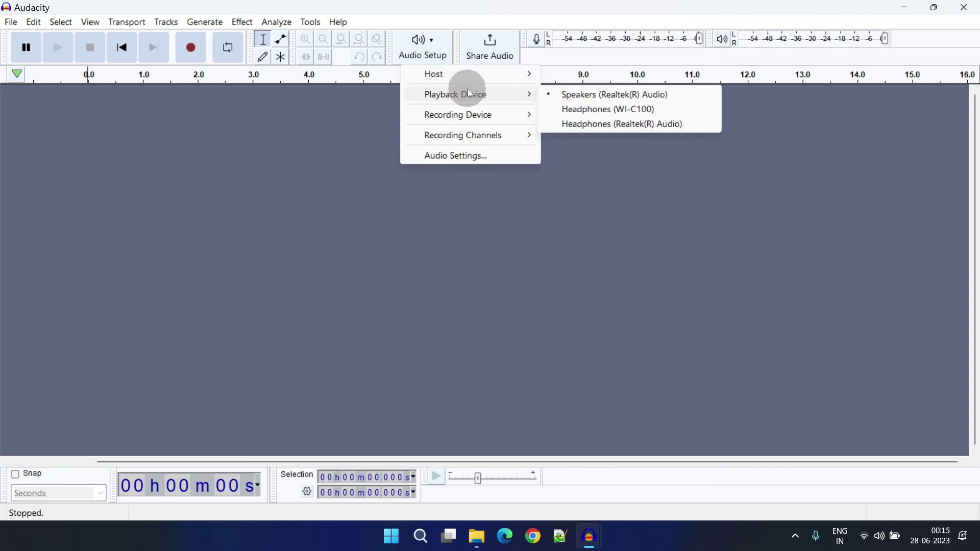
click(658, 112)
click(715, 207)
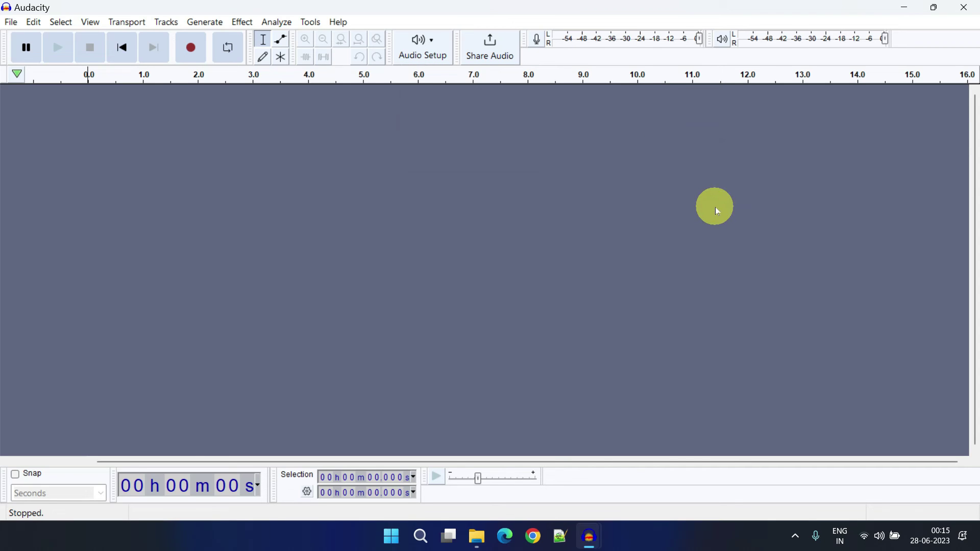